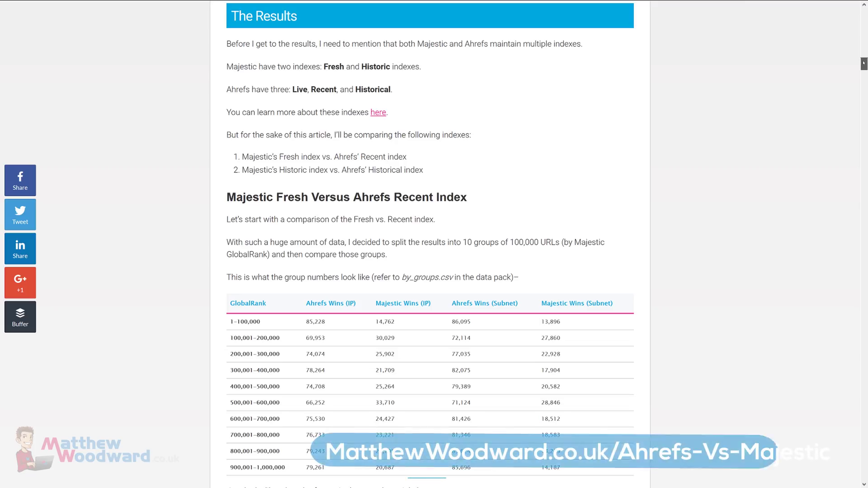
Scroll the article past the GlobalRank table to the Majestic Fresh vs Ahrefs Recent Total Wins chart
scroll(430, 244, down, 2)
drag(864, 63, 865, 90)
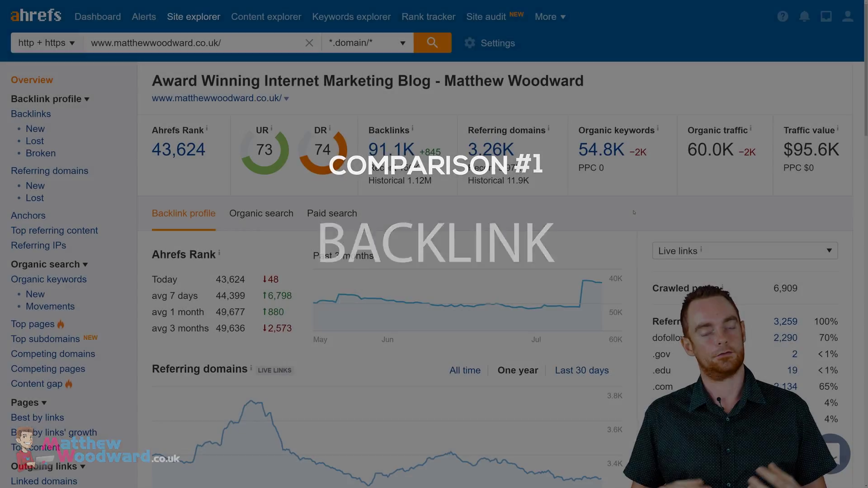
Show matthewwoodward.co.uk's referring domains chart over All time, then return to the top
scroll(632, 210, down, 5)
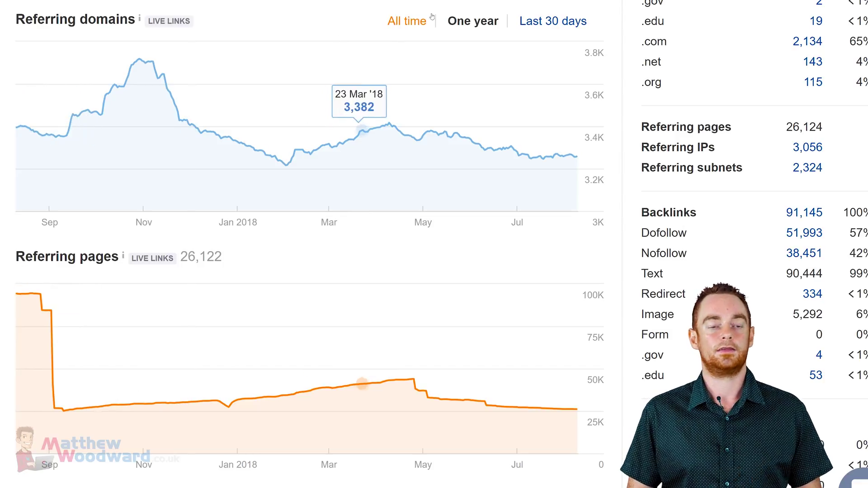
click(409, 21)
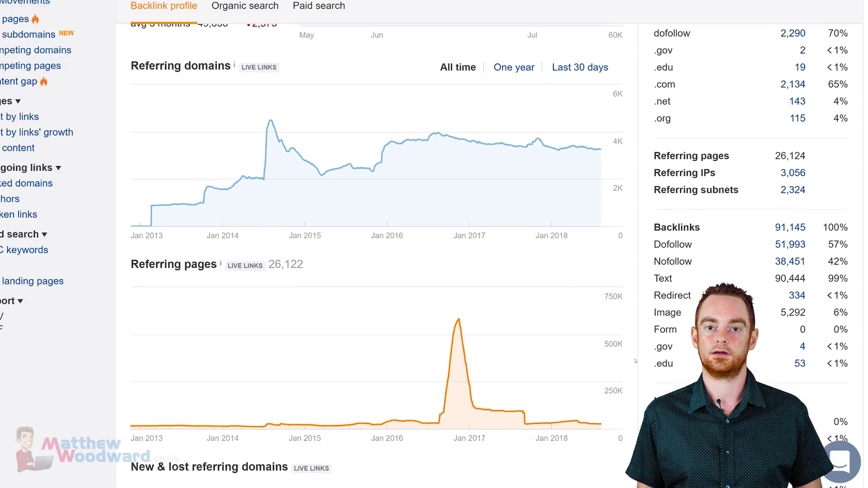
scroll(634, 357, up, 7)
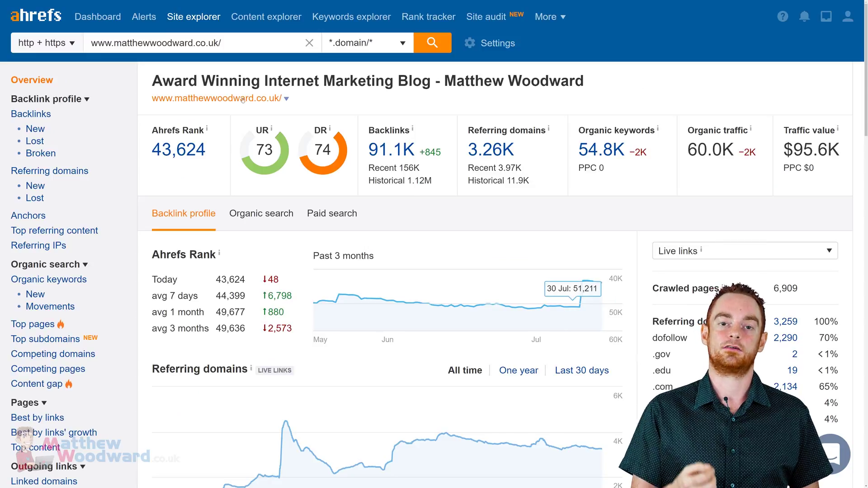
Analyse ahrefs.com/blog in Prefix mode and show its referring domains over All time
drag(226, 43, 15, 51)
text(ahre)
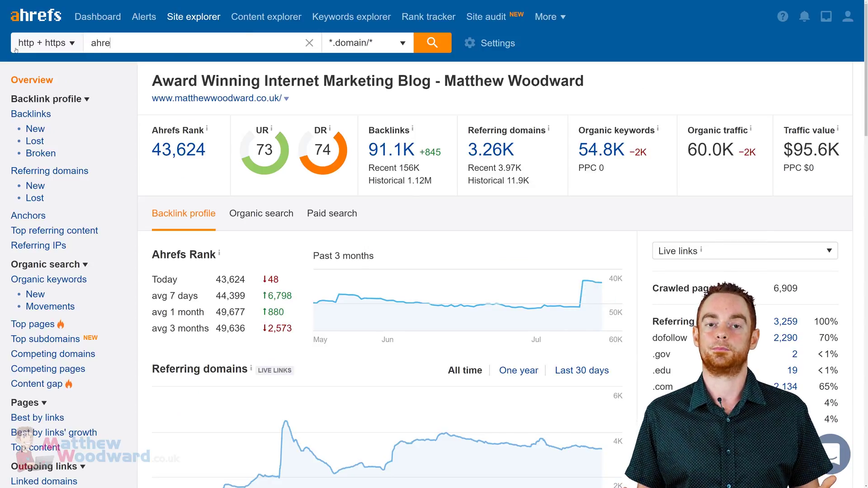
text(fs.com/blog)
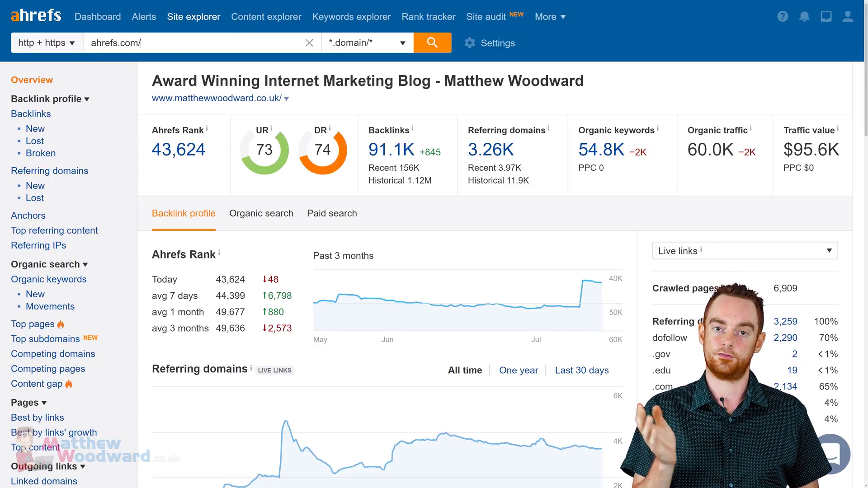
click(392, 49)
click(348, 96)
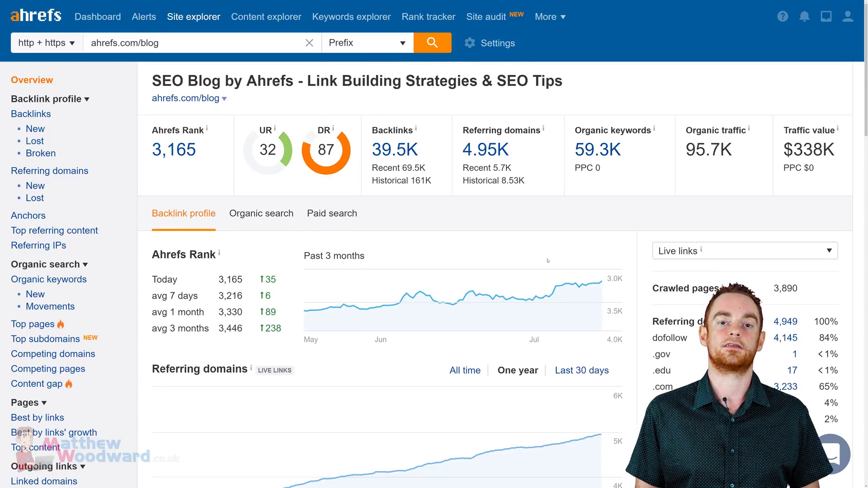
scroll(548, 261, down, 5)
click(465, 167)
scroll(240, 227, down, 2)
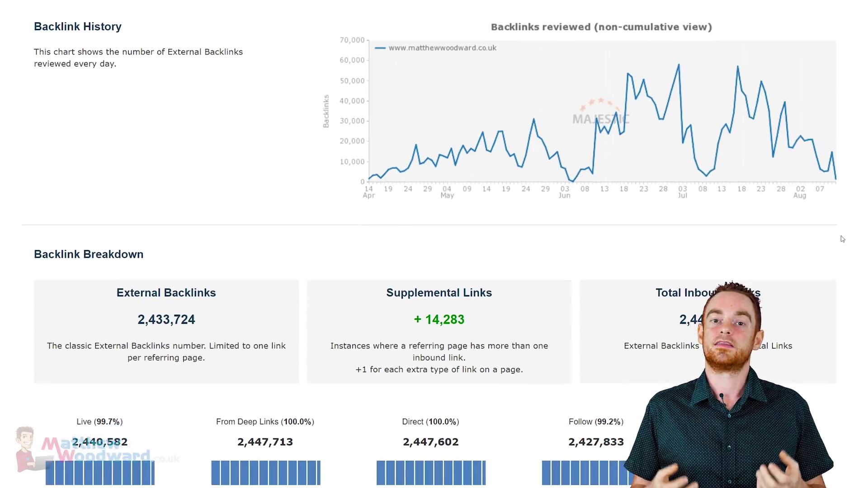
Scroll the Fresh index Summary through Backlink History, Backlink Breakdown and Referring Domains
scroll(840, 245, down, 10)
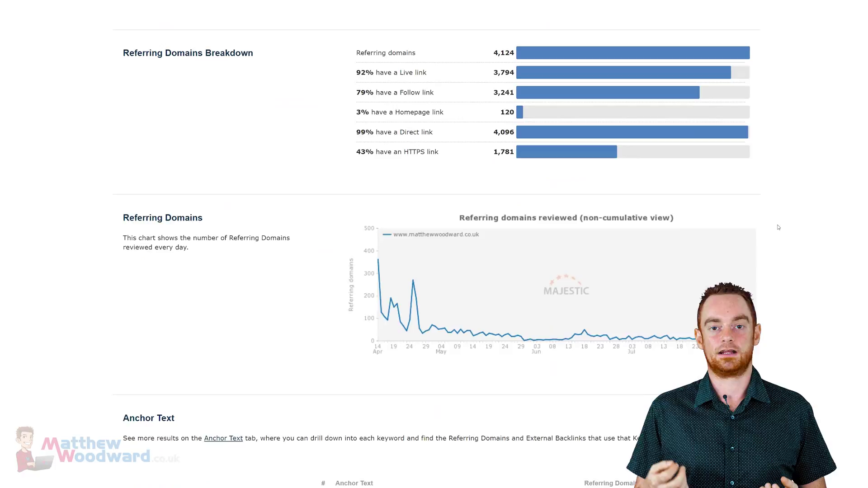
scroll(778, 227, down, 3)
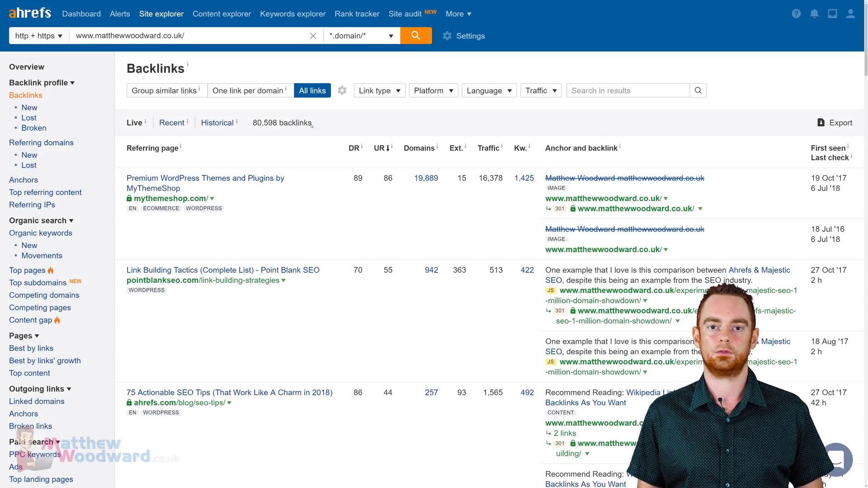
Open the Export Data dialog for the top 4,124 backlinks and highlight the top-data-only note
drag(315, 121, 257, 121)
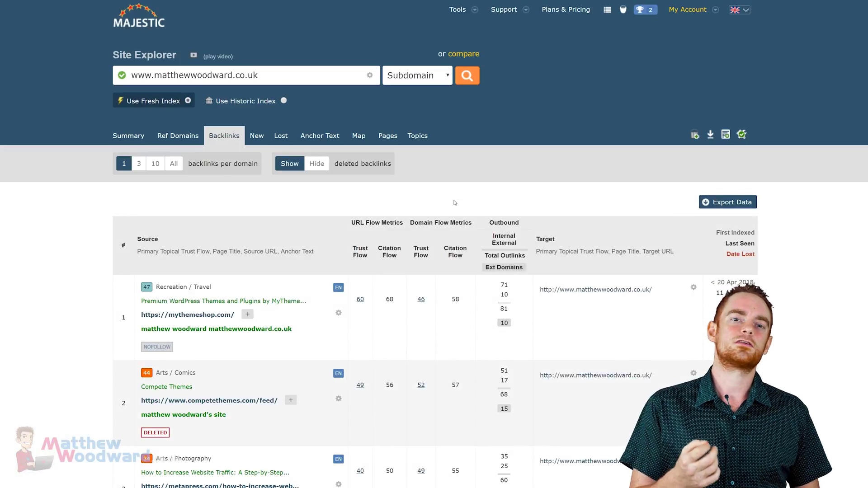
click(736, 208)
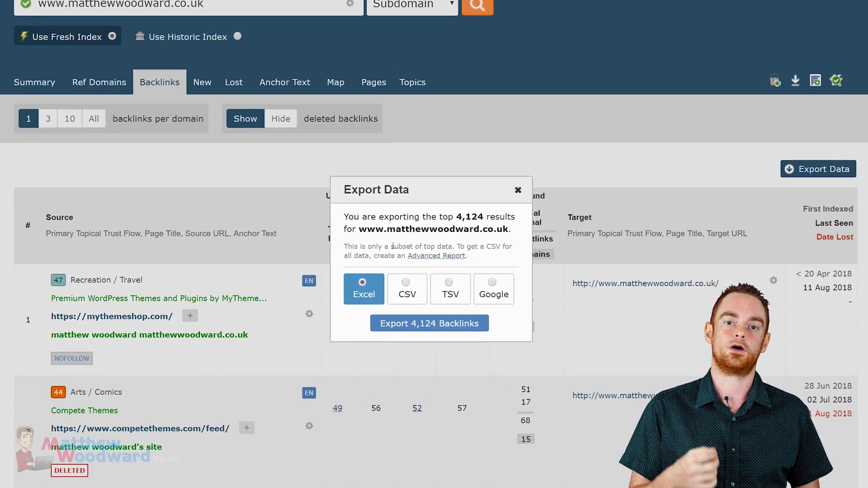
drag(392, 246, 454, 246)
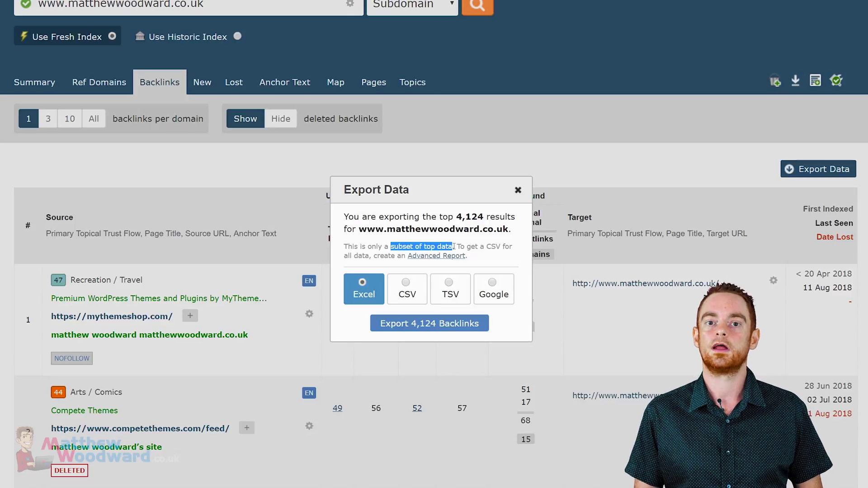
click(338, 243)
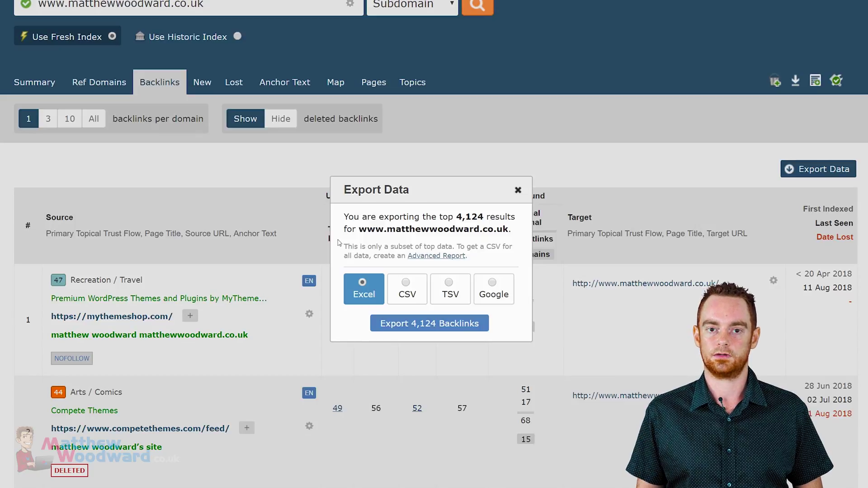
Open Advanced Report and compare the Domain, Path, Subdomain and URL report scopes
click(430, 256)
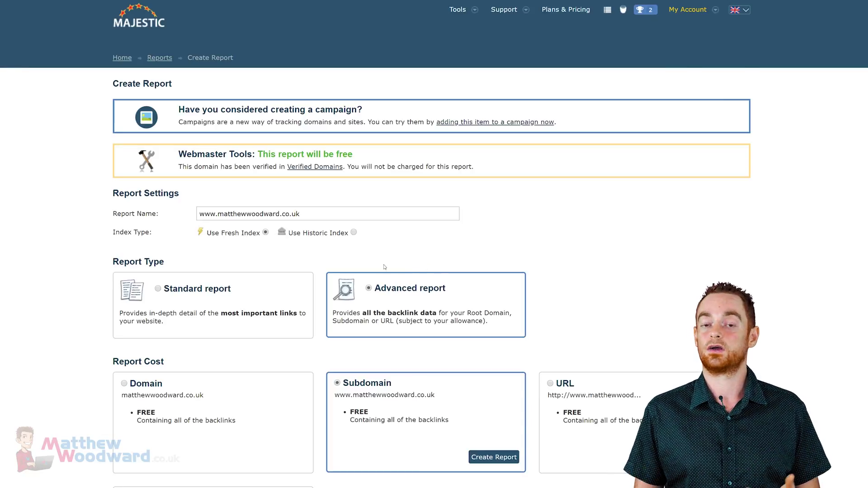
scroll(406, 246, down, 4)
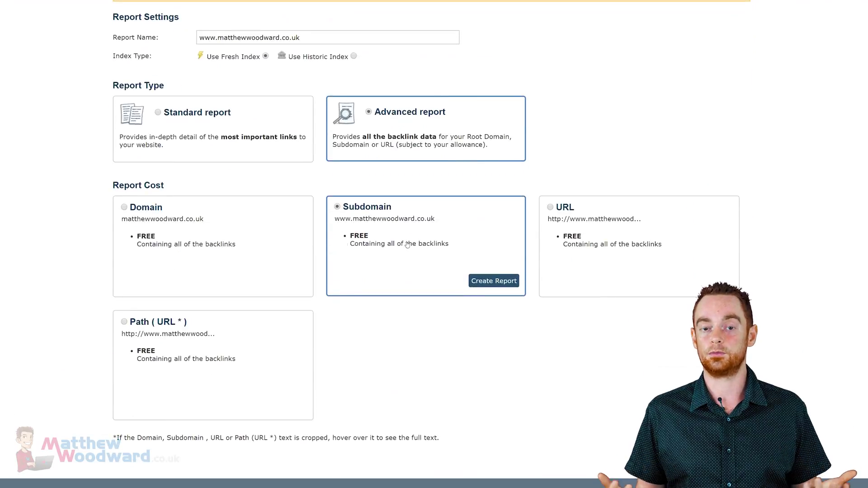
click(289, 274)
click(286, 349)
click(446, 275)
click(574, 271)
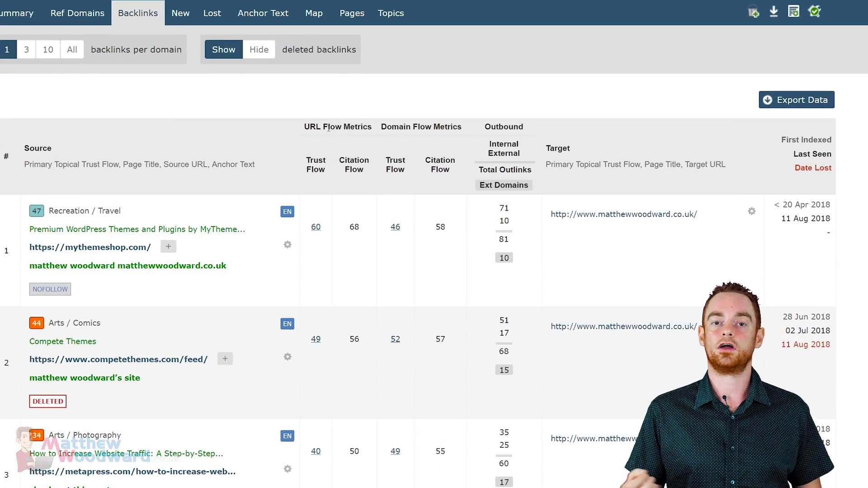
Point out the URL Trust Flow and Domain Flow Metrics column headings in the backlinks table
drag(329, 129, 506, 147)
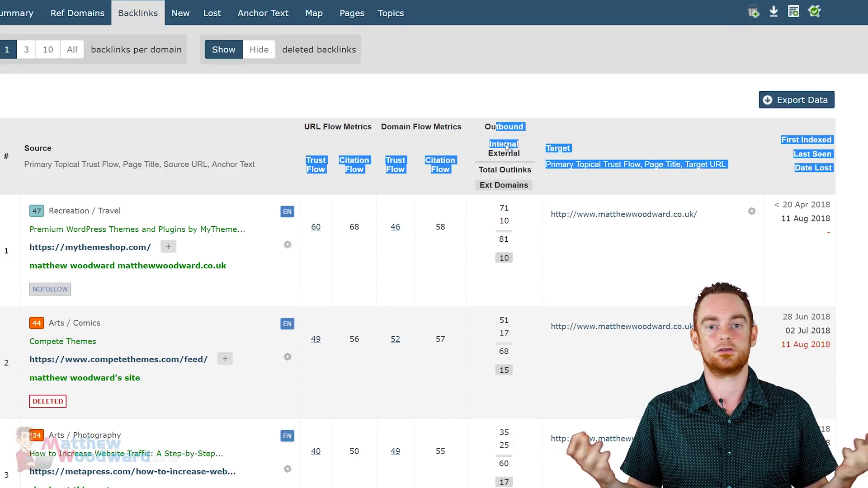
drag(308, 158, 327, 173)
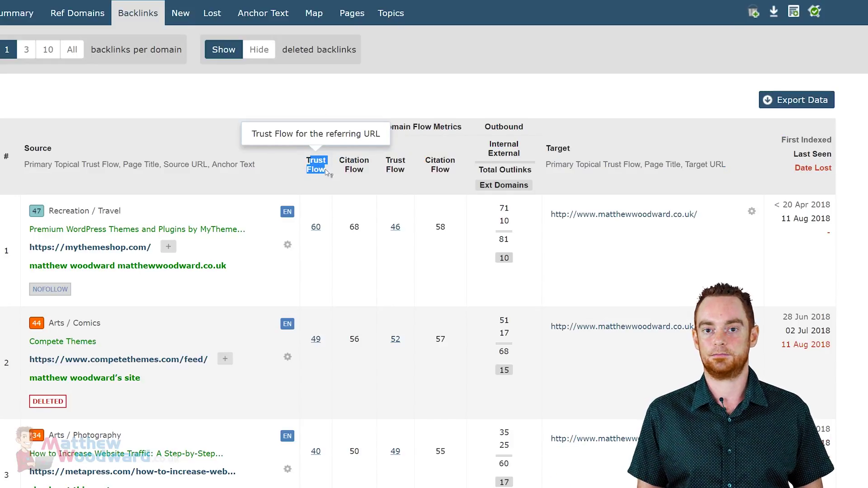
click(399, 148)
double_click(360, 126)
double_click(395, 126)
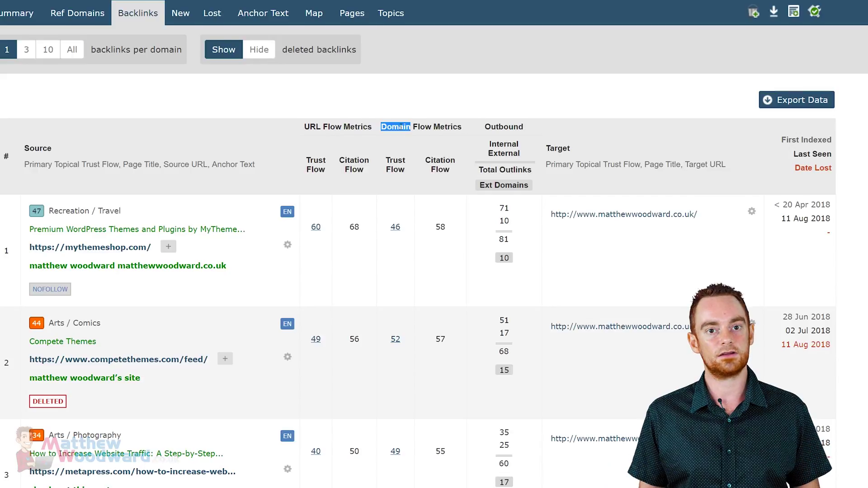
click(413, 109)
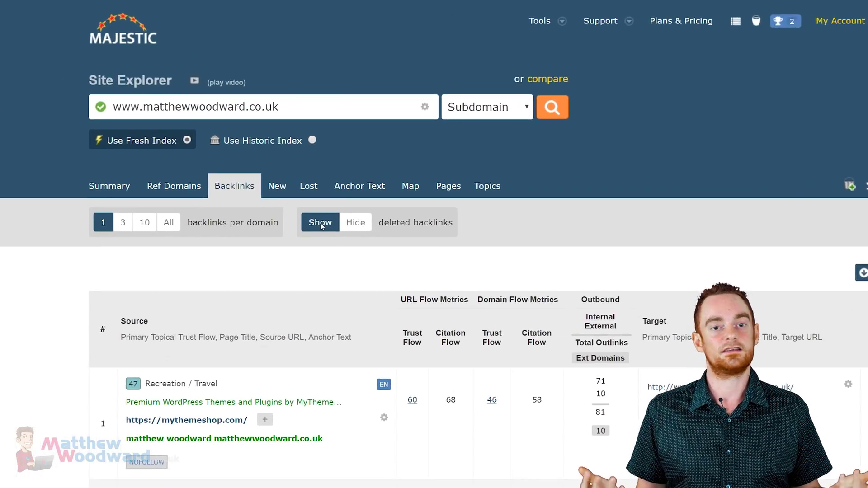
Toggle deleted backlinks off and on, then switch backlinks per domain from 3 to 10 to All
click(317, 166)
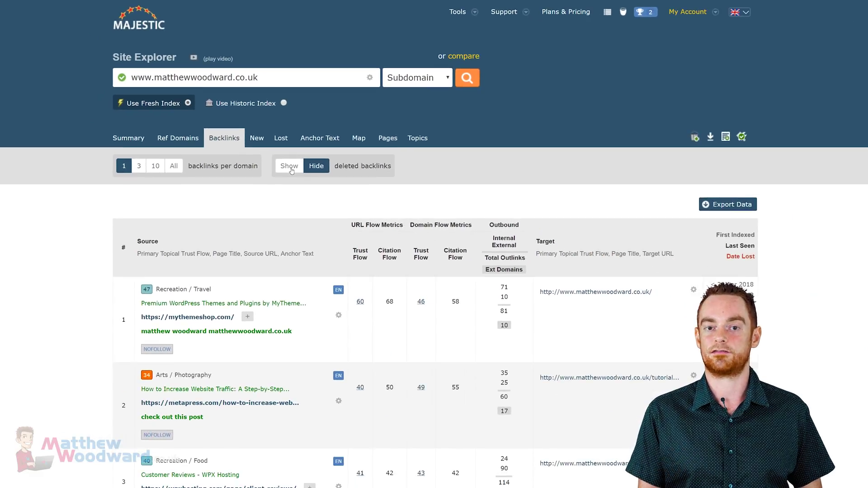
click(321, 225)
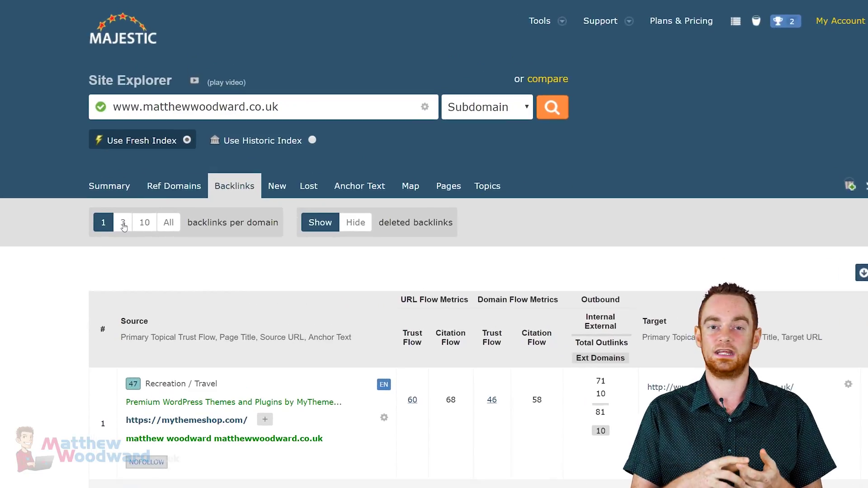
click(123, 226)
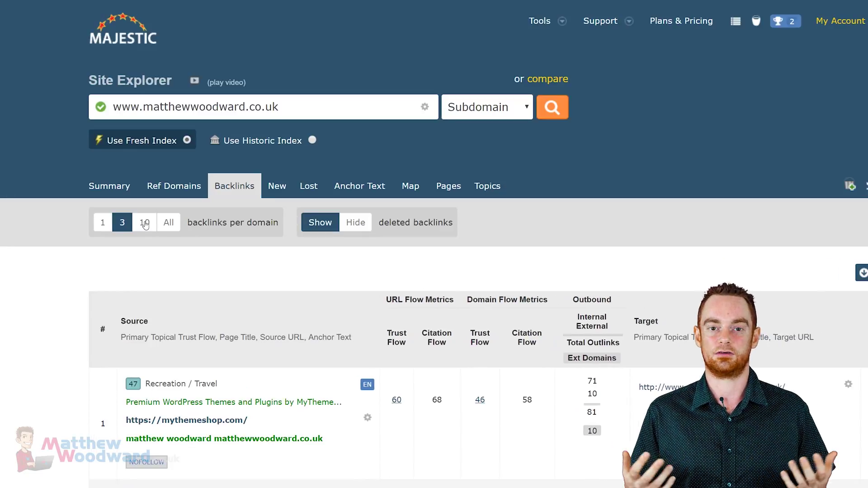
click(144, 224)
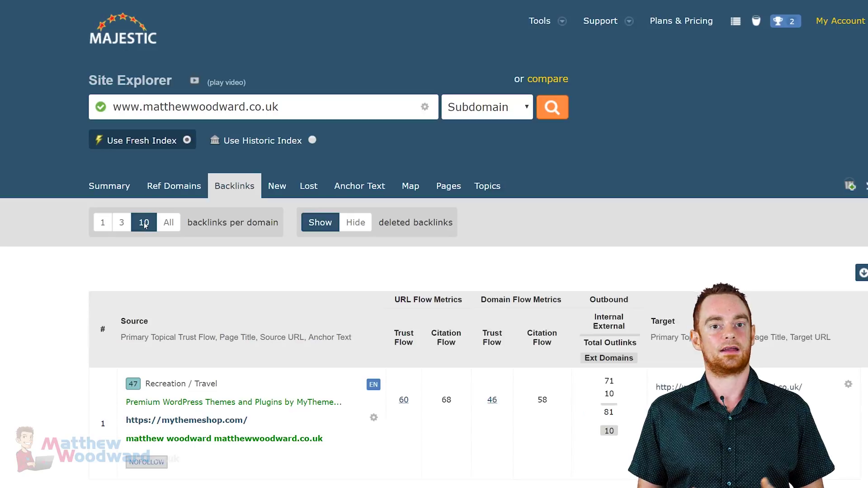
click(168, 223)
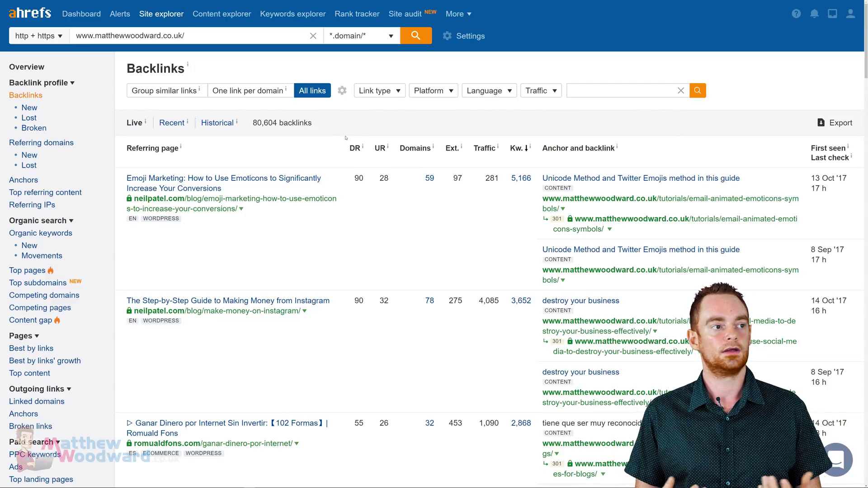
Sort the backlinks by DR, then by ranking keywords, highest first
click(356, 148)
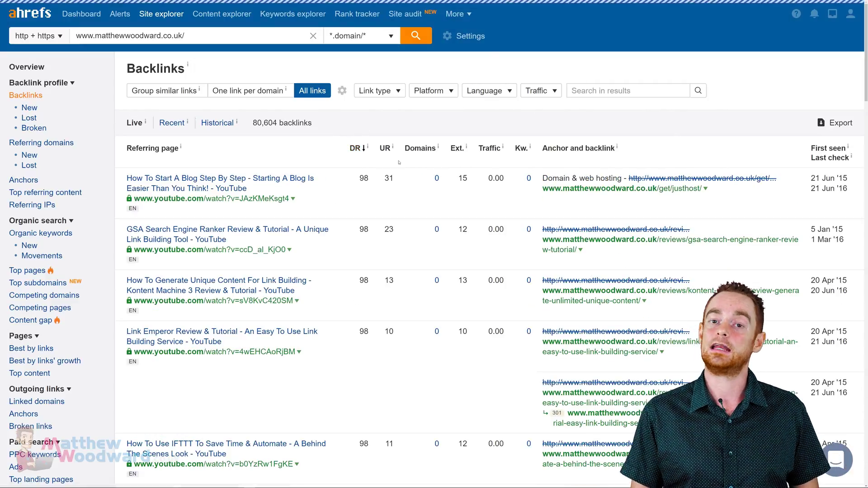
click(526, 150)
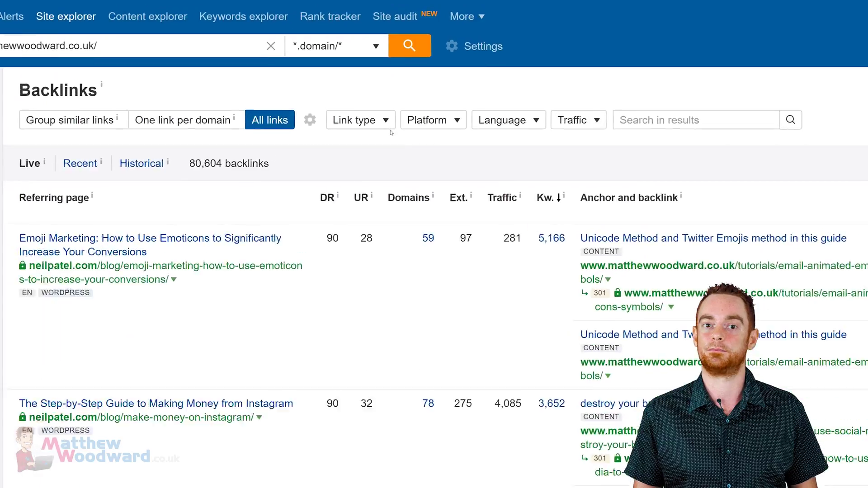
click(378, 90)
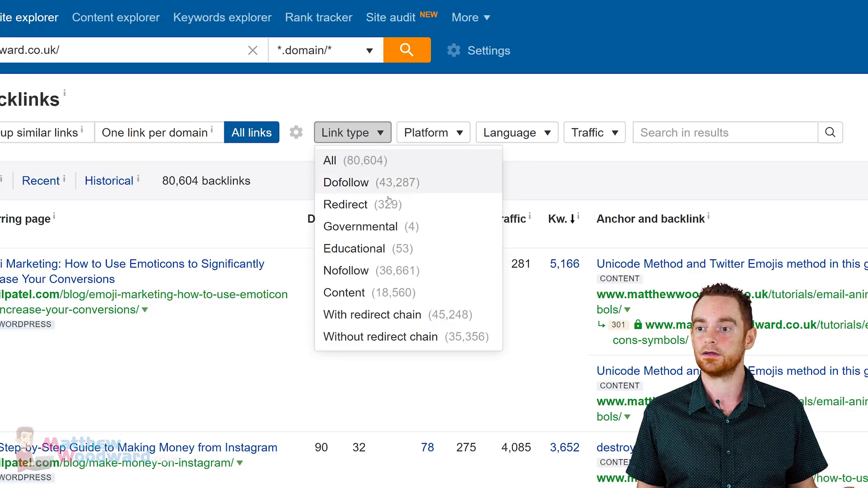
Filter the backlinks to dofollow links matching 'ahrefs'
click(399, 184)
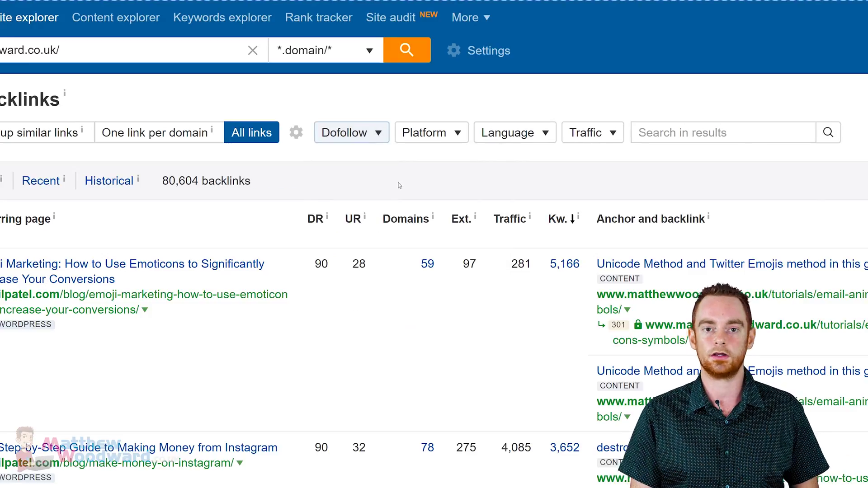
click(480, 134)
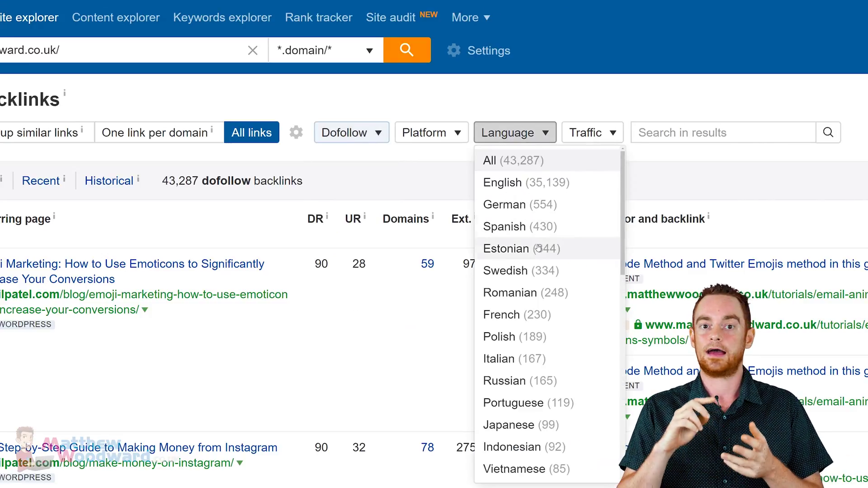
click(457, 134)
click(568, 174)
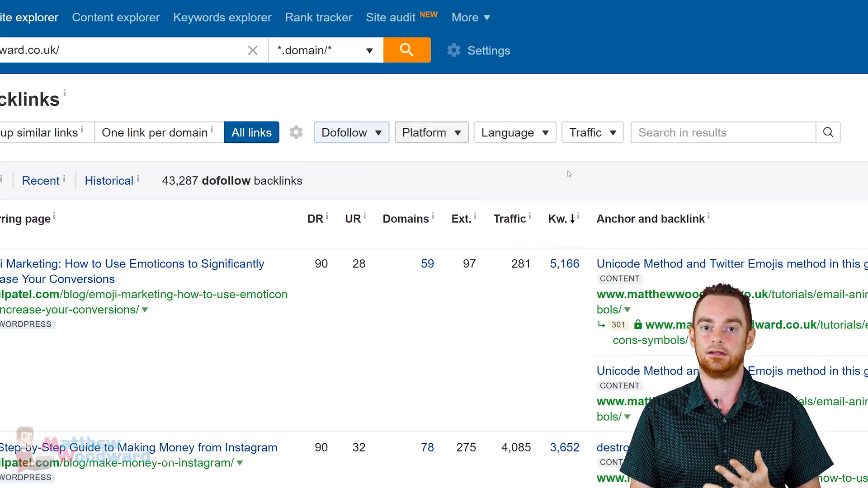
click(651, 134)
text(ahrefs)
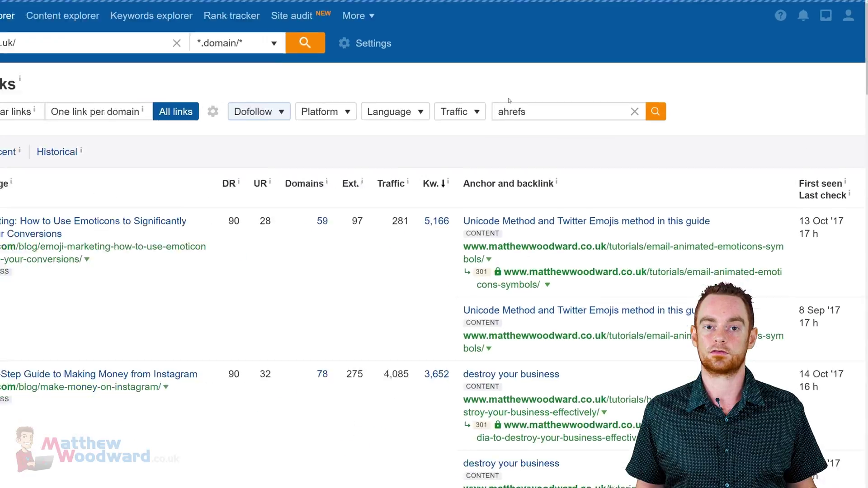
key(Return)
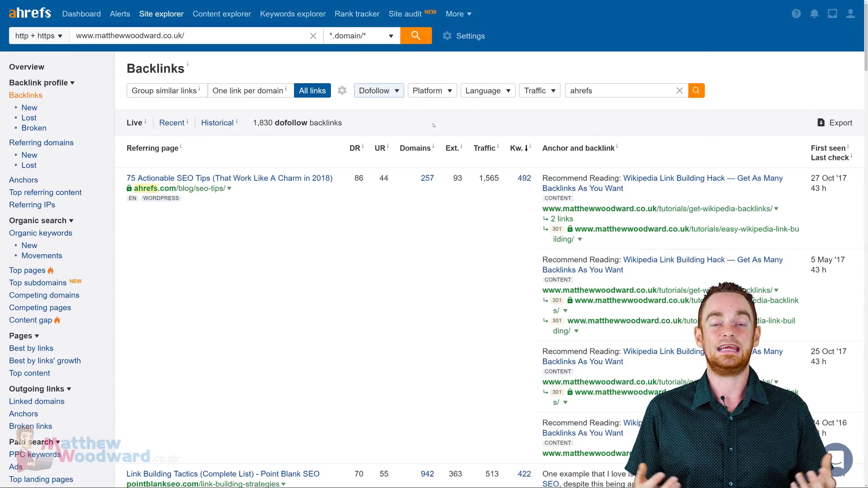
Start a full CSV export of all 1,830 filtered backlinks
click(839, 123)
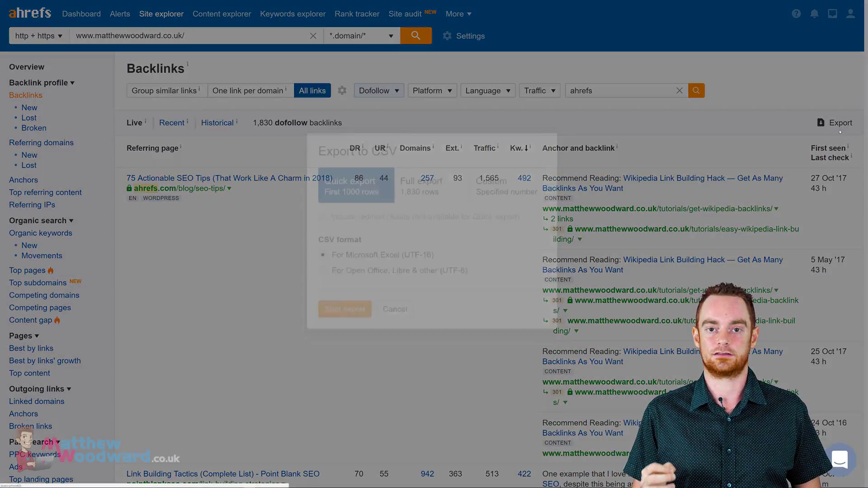
click(430, 198)
click(357, 334)
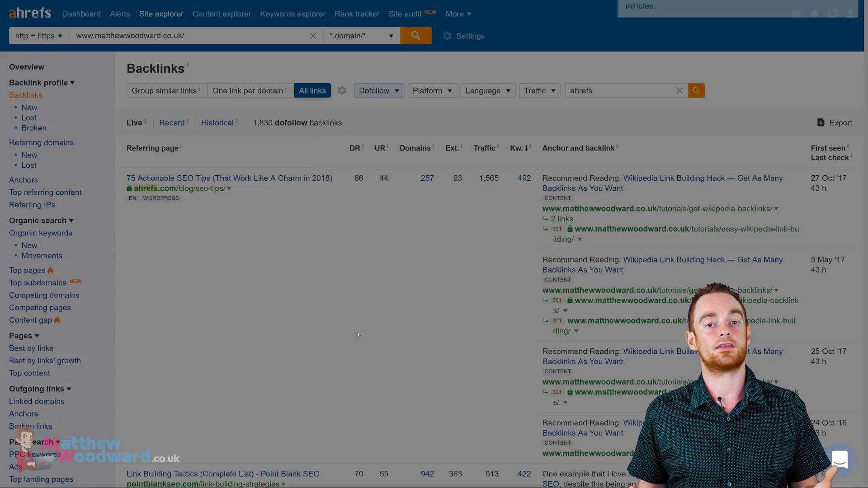
Sort the dofollow backlinks by referring-page traffic and point out the 1,565, 656 and 513 figures
click(842, 37)
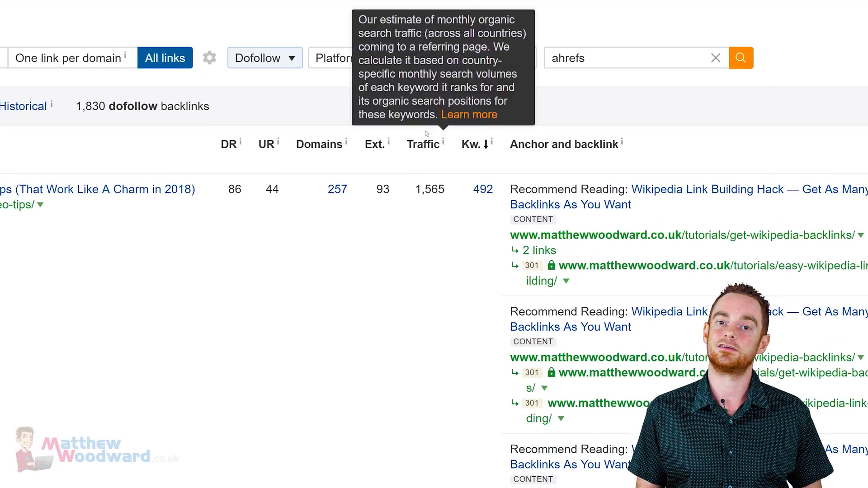
mouse_move(473, 146)
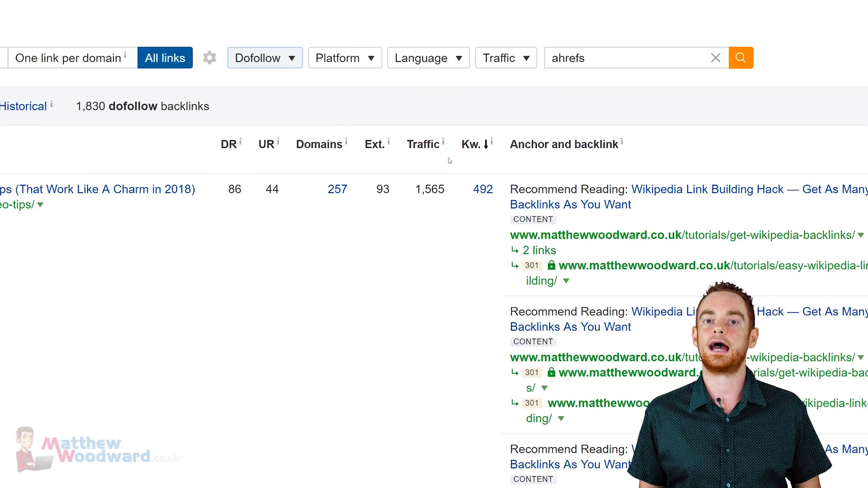
click(430, 146)
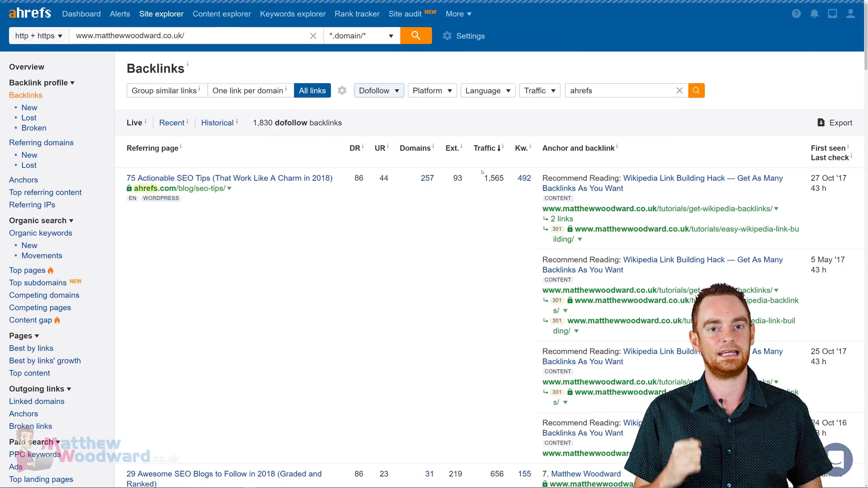
double_click(453, 187)
scroll(505, 177, down, 4)
double_click(497, 313)
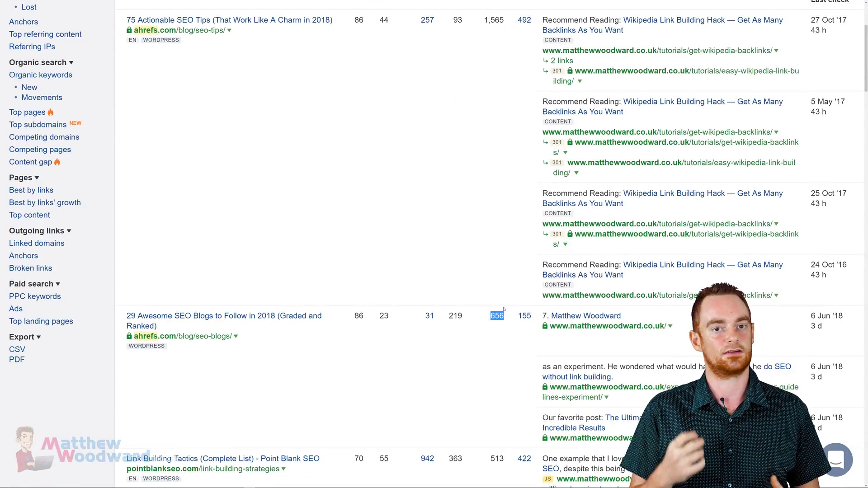
scroll(500, 312, down, 4)
double_click(497, 278)
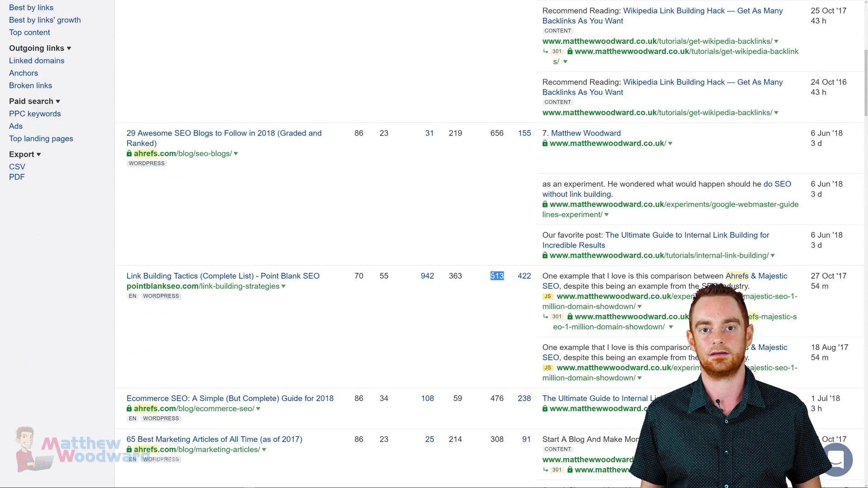
scroll(499, 271, down, 3)
click(501, 263)
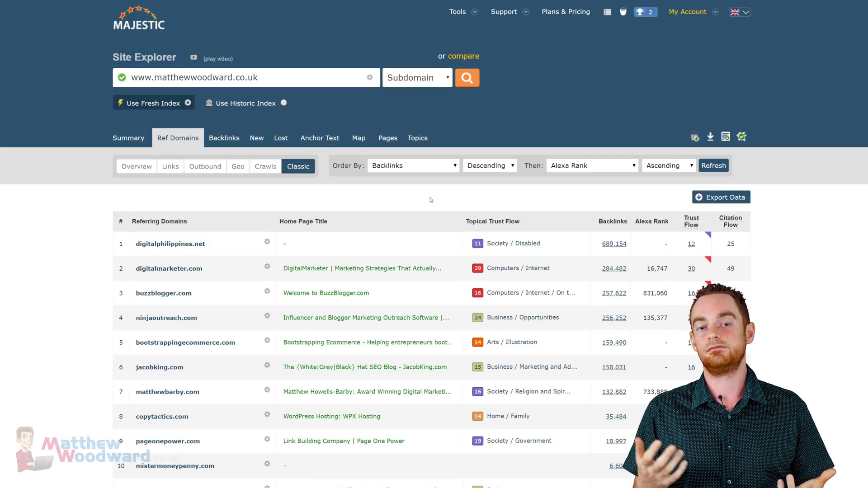
Check the referring-domain sort options and keep the order descending
click(435, 170)
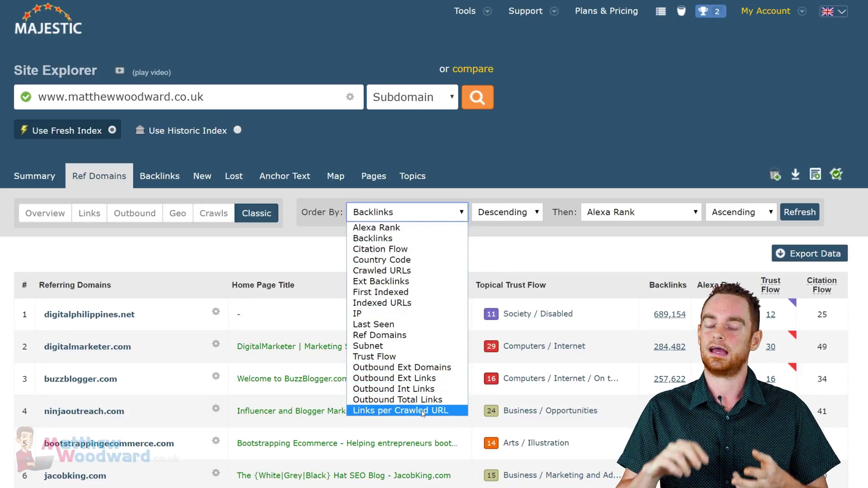
click(491, 212)
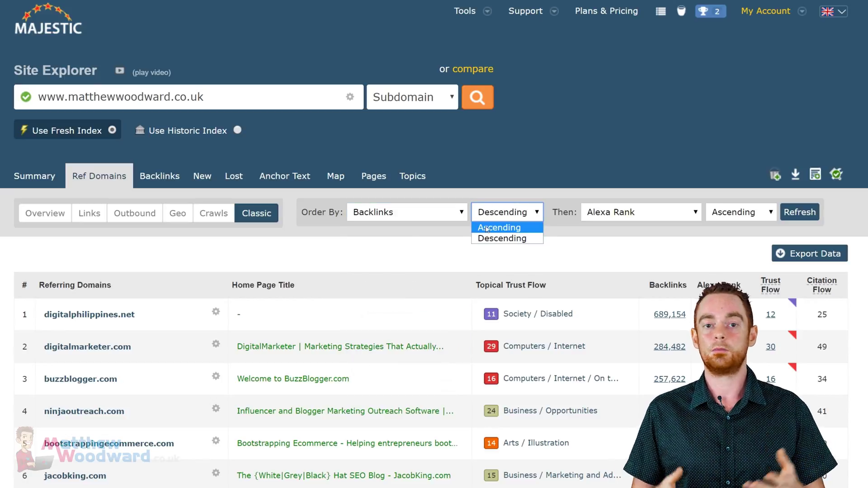
click(466, 235)
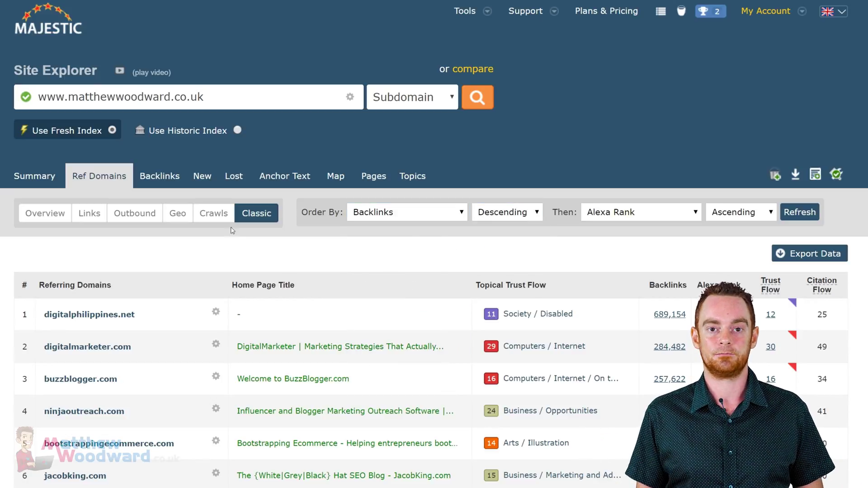
Browse the Crawls, Geo and Outbound views, ending on Links with backlinks and crawled URLs per domain
click(215, 218)
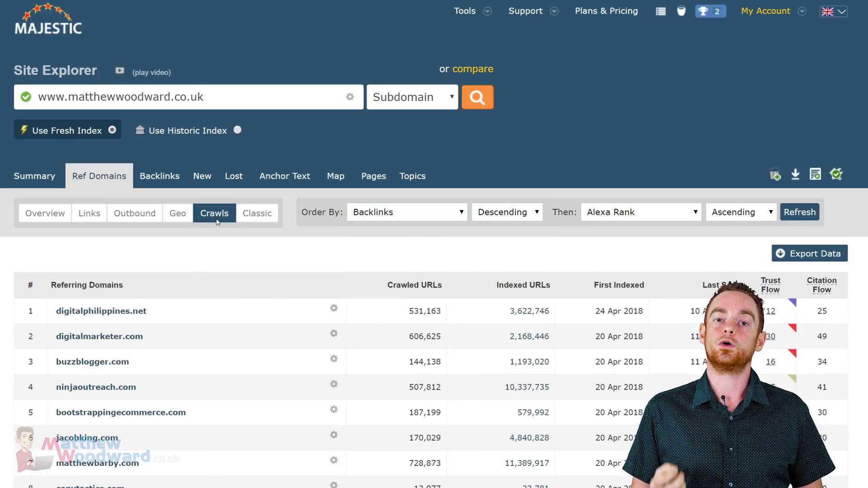
click(179, 218)
click(145, 223)
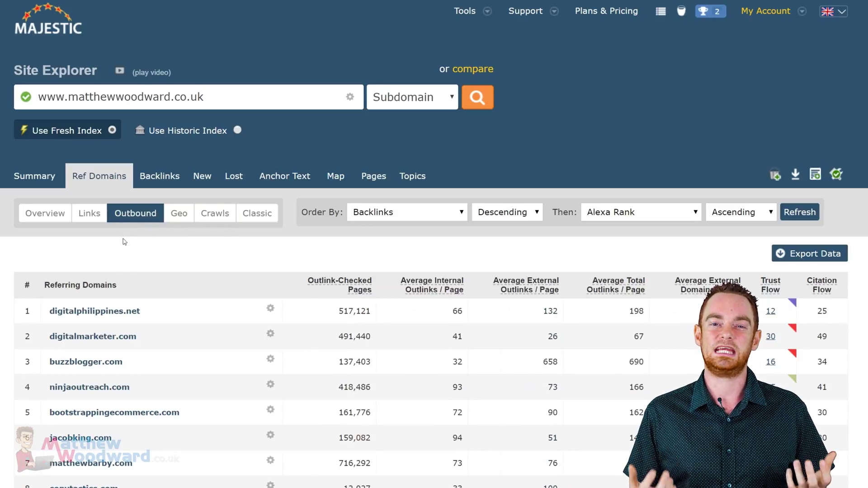
click(95, 219)
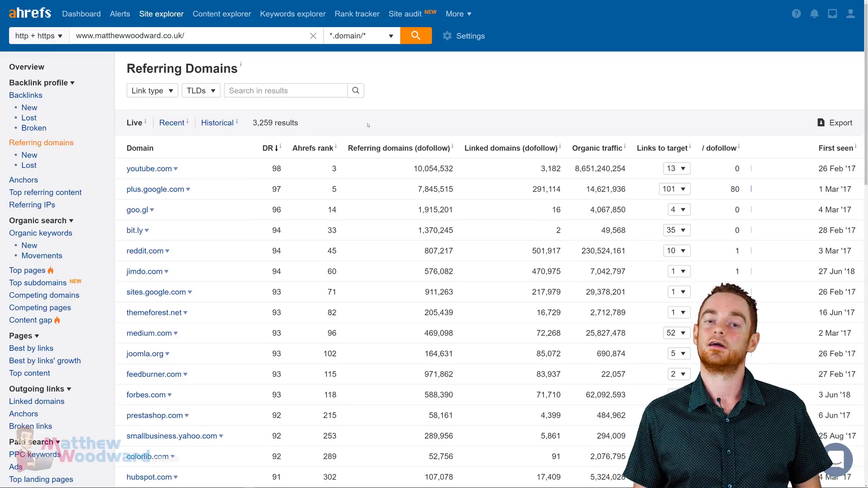
scroll(368, 125, down, 7)
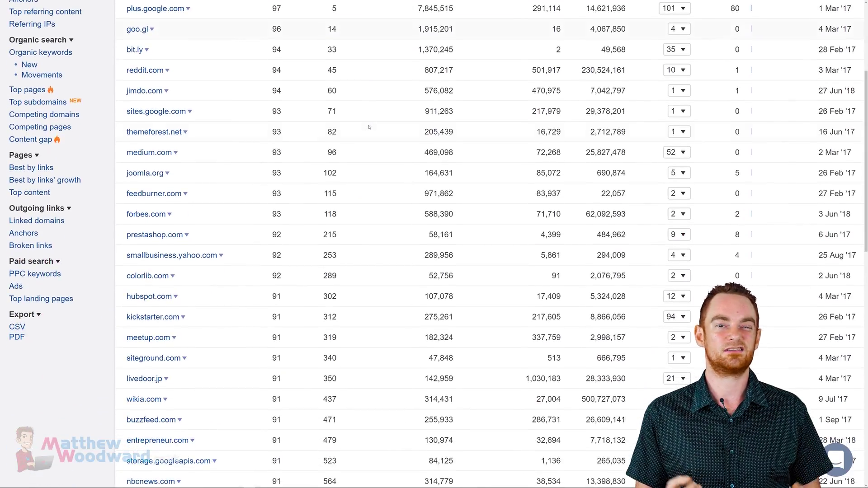
scroll(369, 127, up, 3)
scroll(369, 127, up, 4)
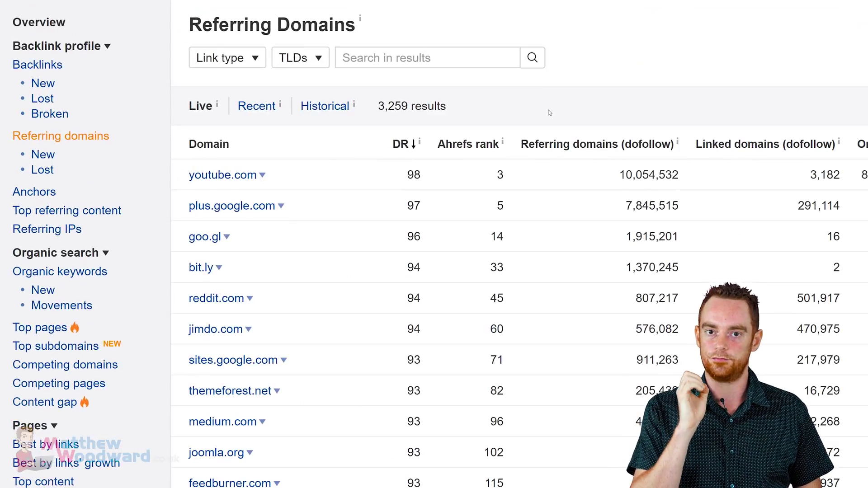
drag(455, 111, 378, 108)
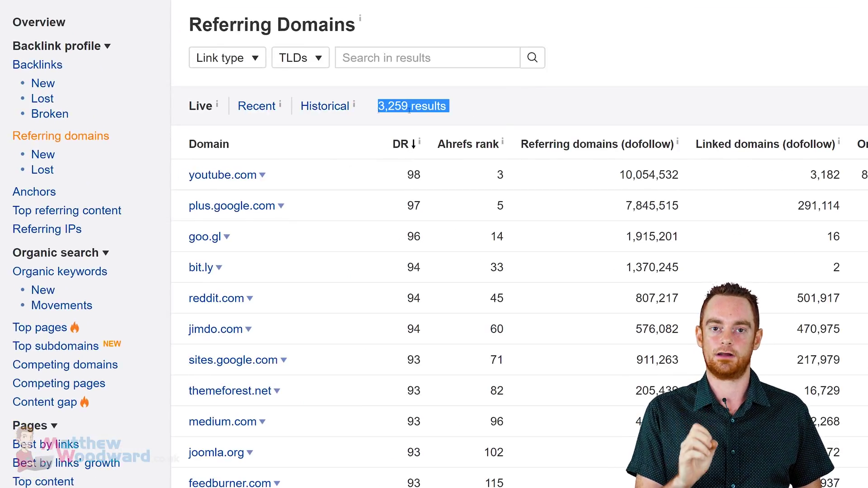
click(518, 108)
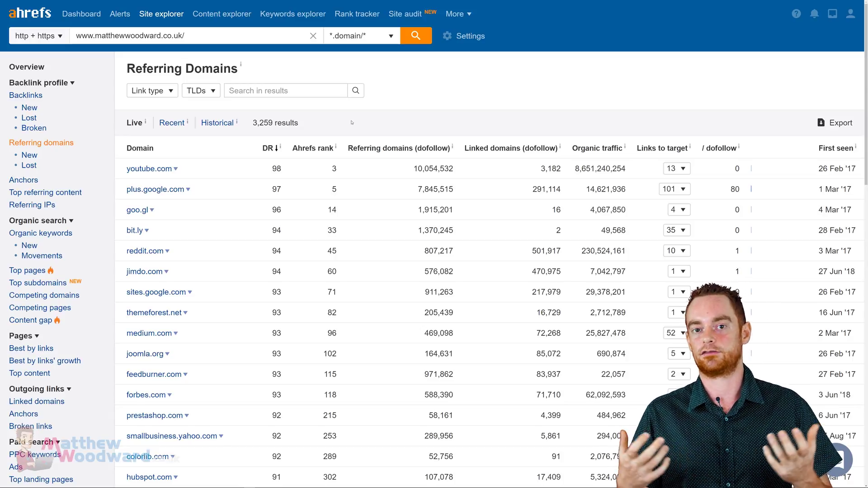
Search the referring domains for 'ahrefs'
click(343, 91)
text(ahrefs)
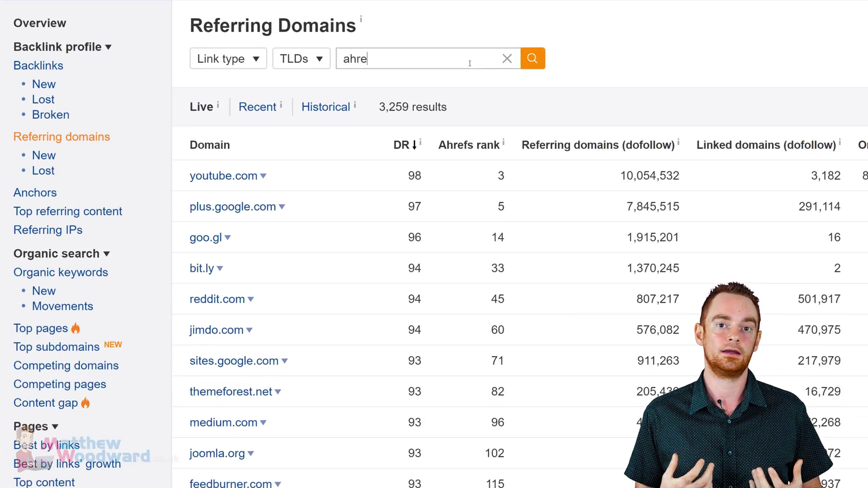
click(532, 58)
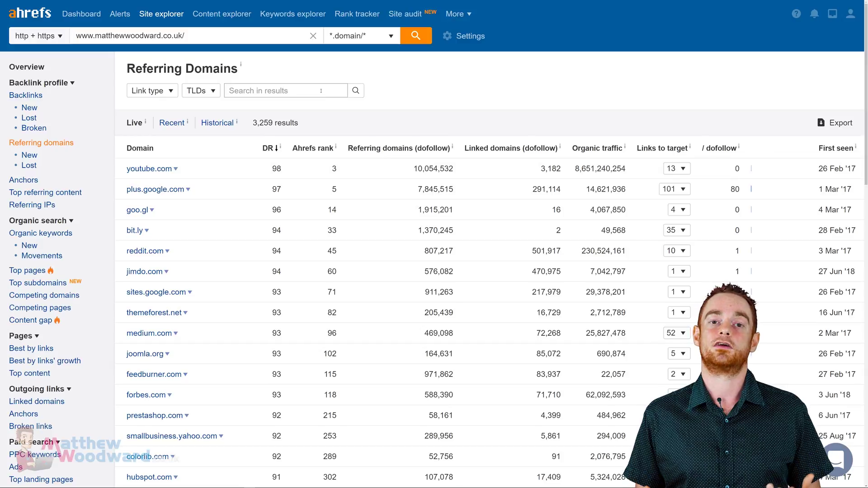
Filter the referring domains to digitalphilippines.net instead
click(321, 91)
text(digitalphilippines.net)
key(Return)
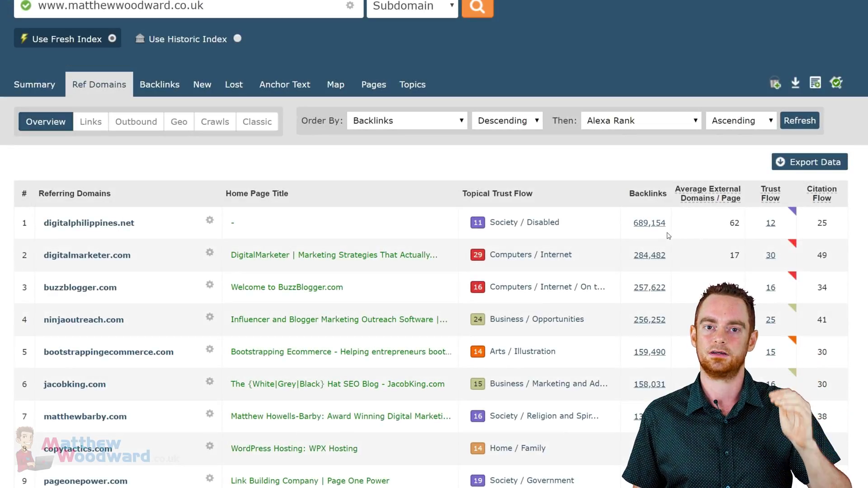
From Export Data, create a Majestic advanced report scoped to the matthewwoodward.co.uk root domain
click(819, 167)
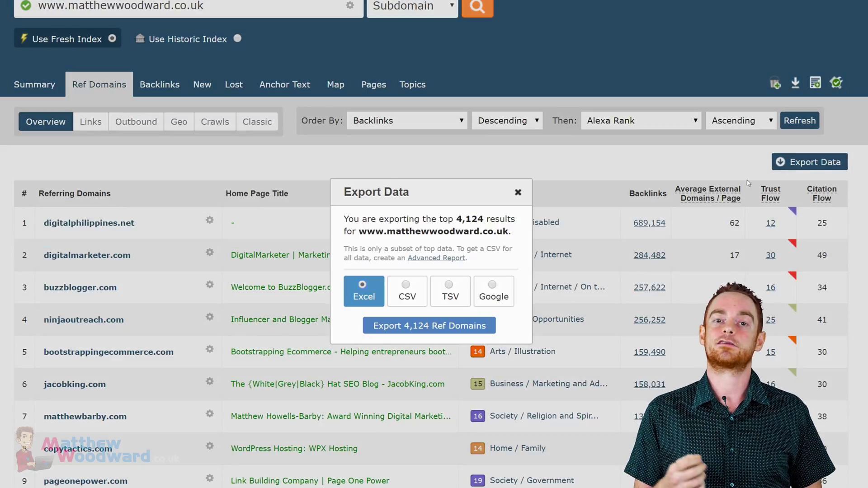
click(454, 258)
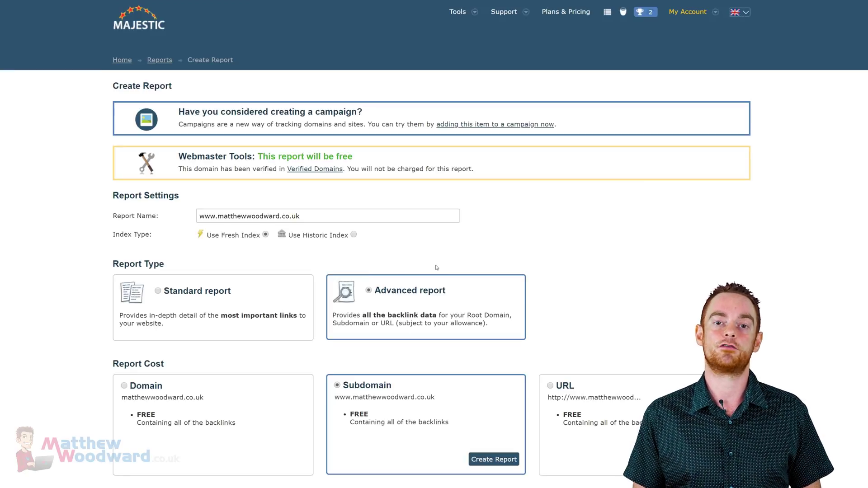
click(265, 407)
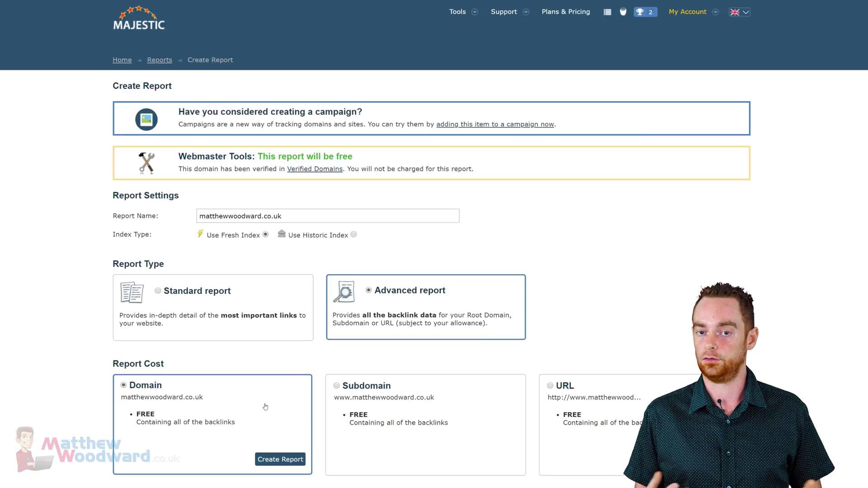
click(277, 458)
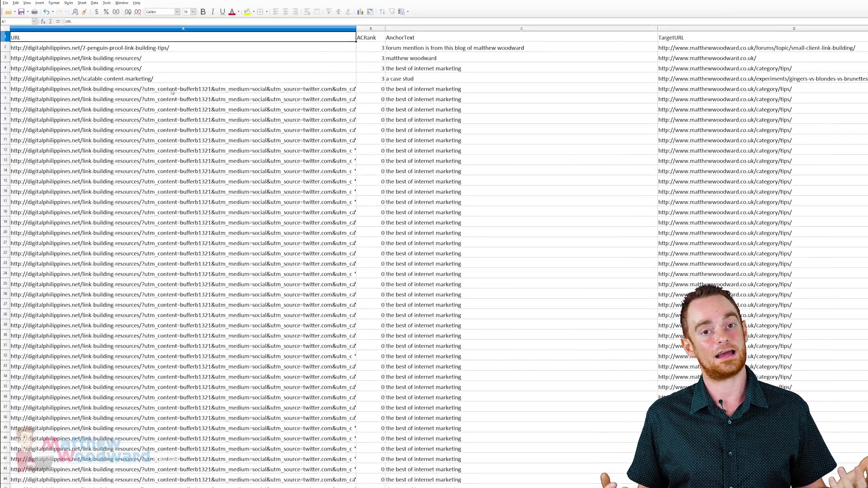
drag(173, 91, 173, 486)
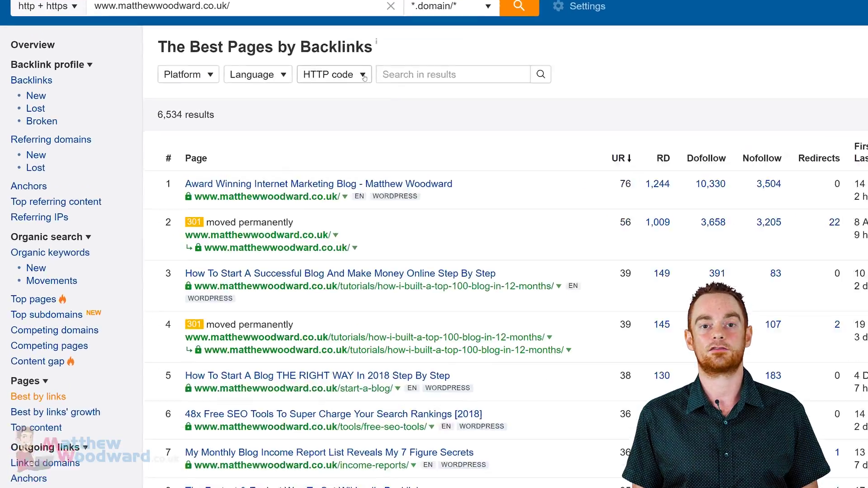
Filter best pages by HTTP code, trying '200 ok' before settling on '404 not found'
click(292, 93)
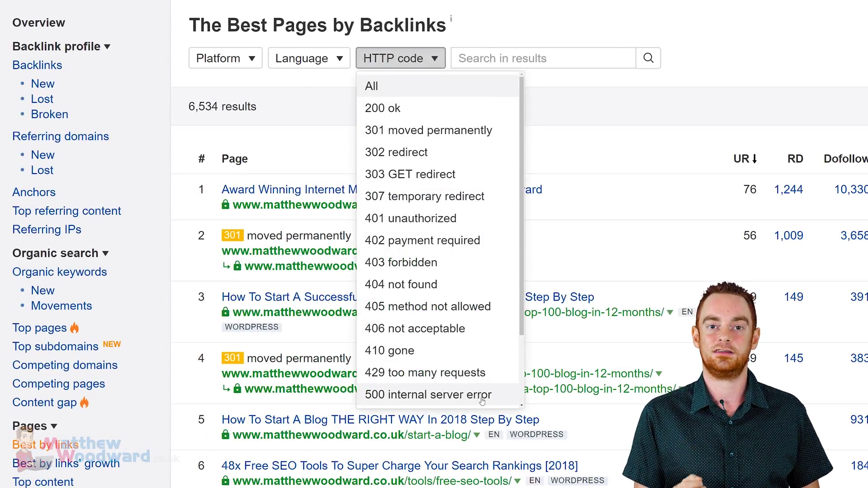
click(466, 110)
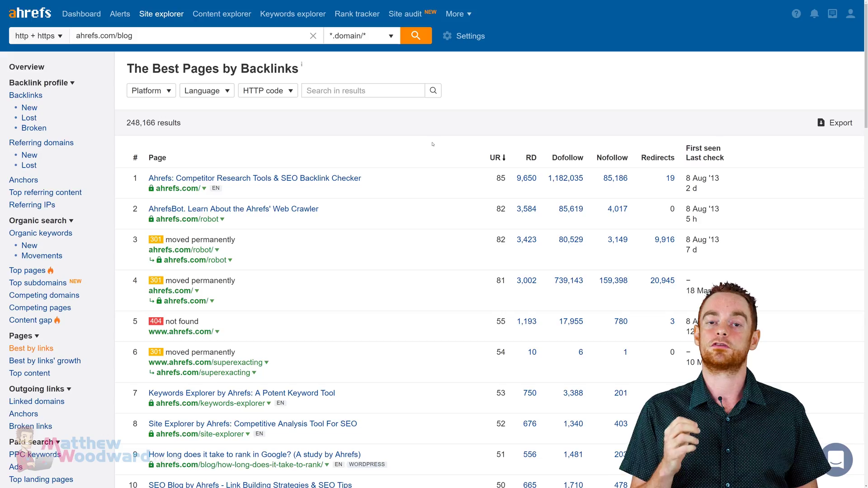
click(292, 91)
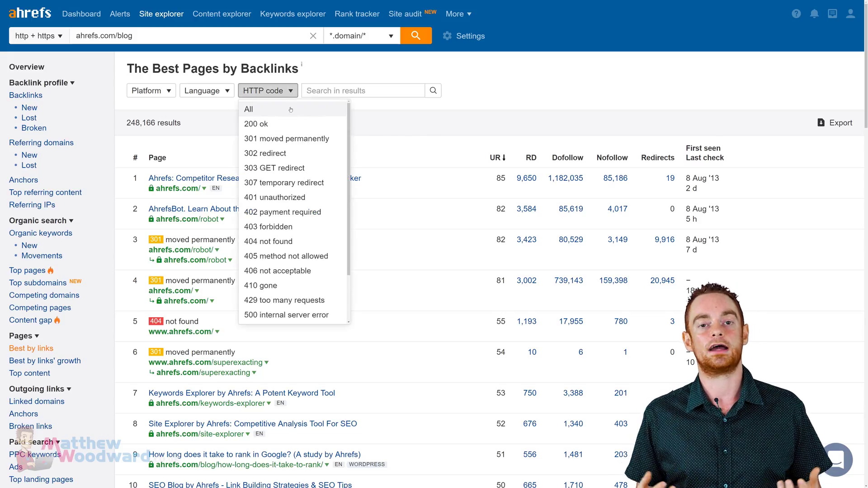
click(348, 128)
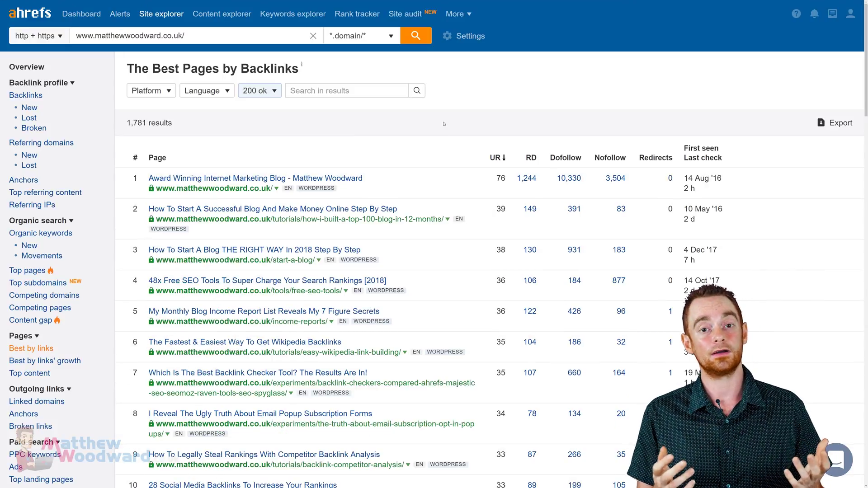
click(277, 94)
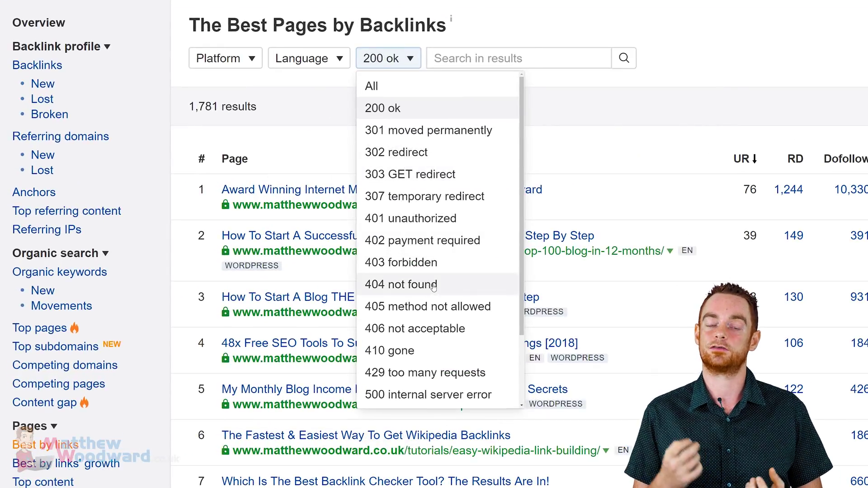
click(433, 285)
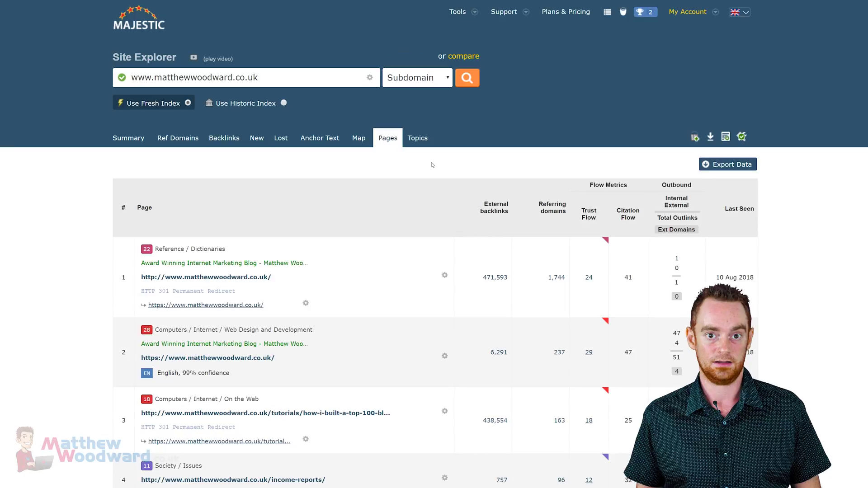
Highlight the External backlinks, Referring domains and Flow Metrics columns, then bring up Export Data for Pages
drag(475, 201, 564, 212)
drag(588, 185, 622, 186)
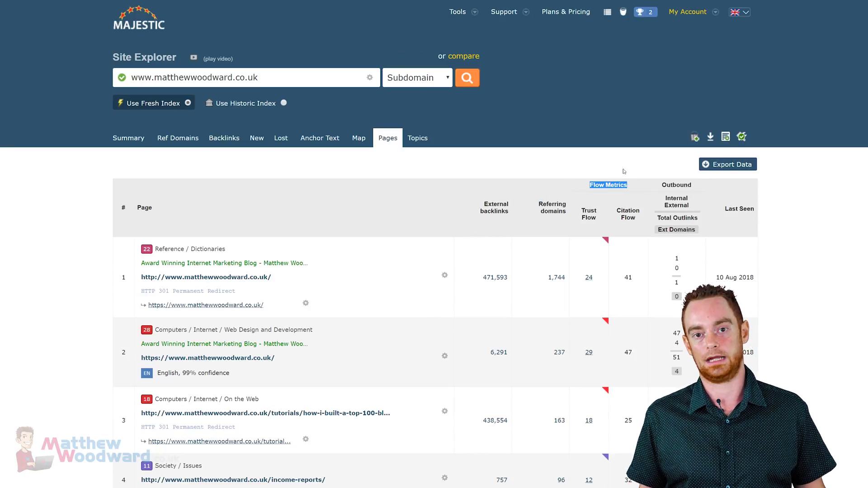
click(622, 171)
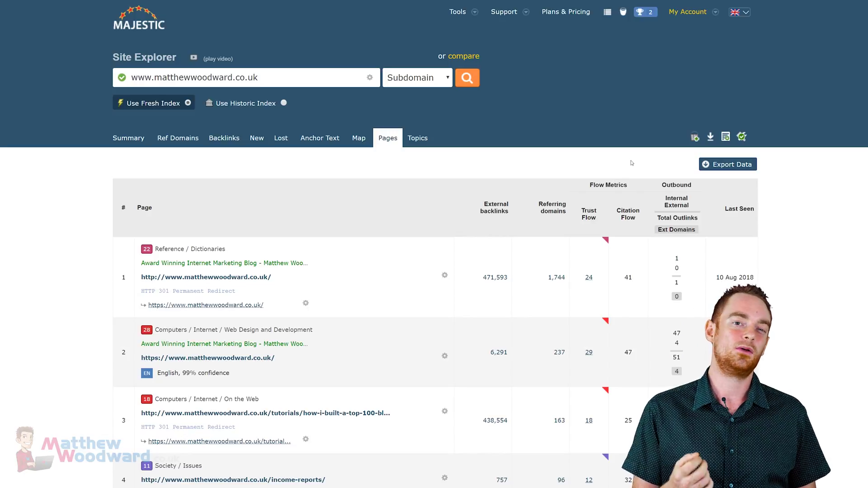
click(732, 165)
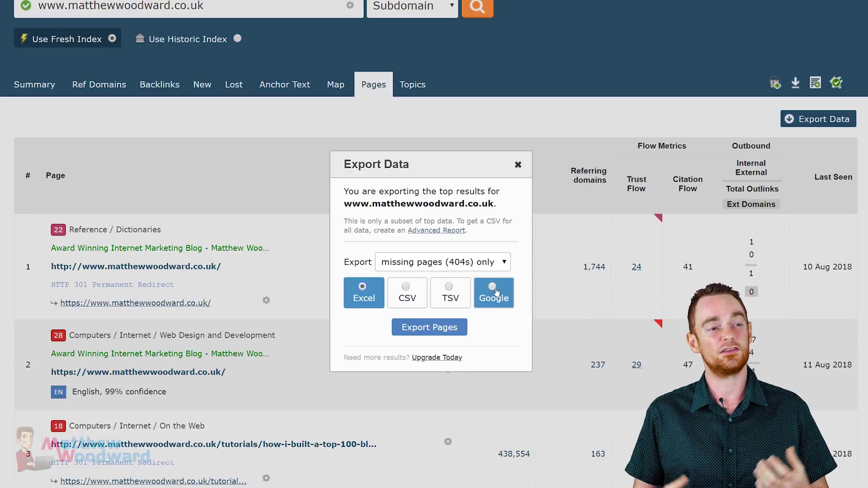
click(505, 262)
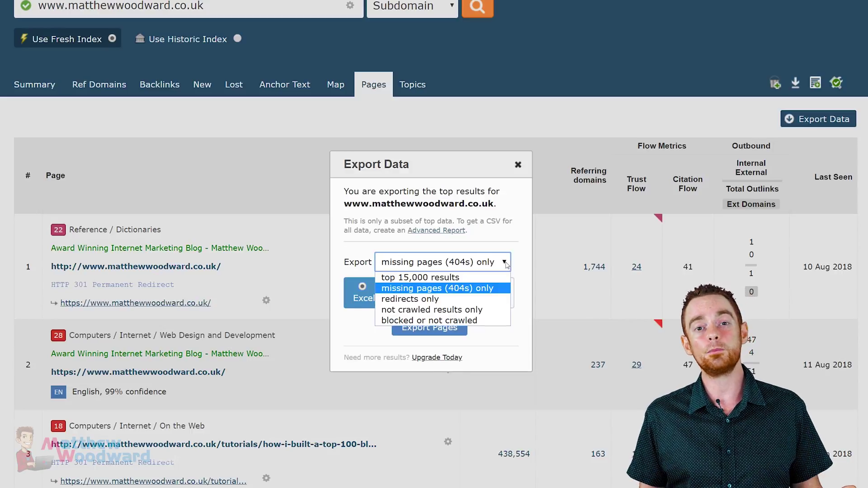
click(500, 292)
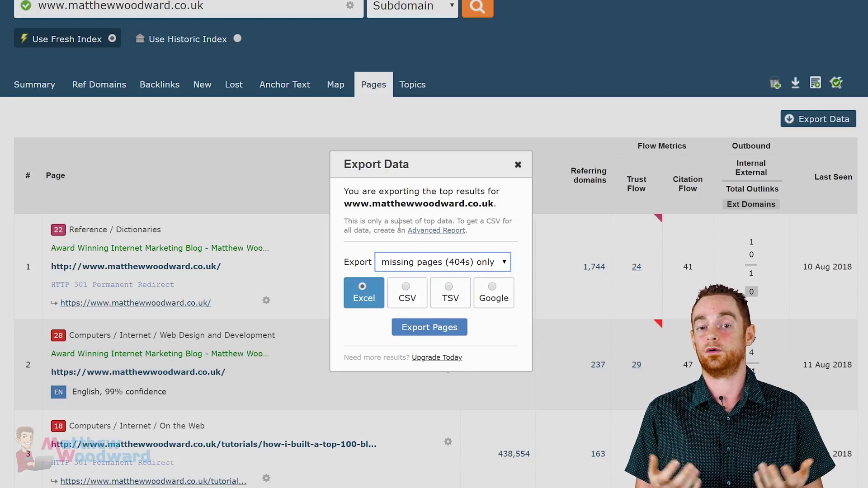
drag(391, 221, 446, 221)
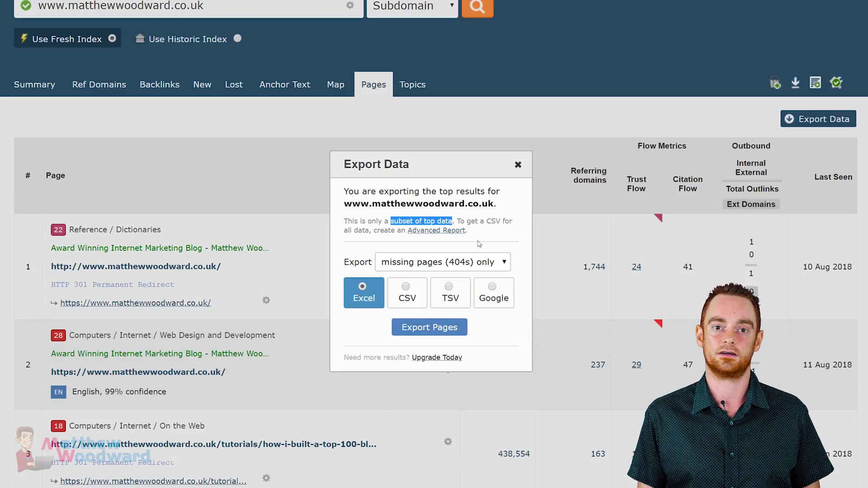